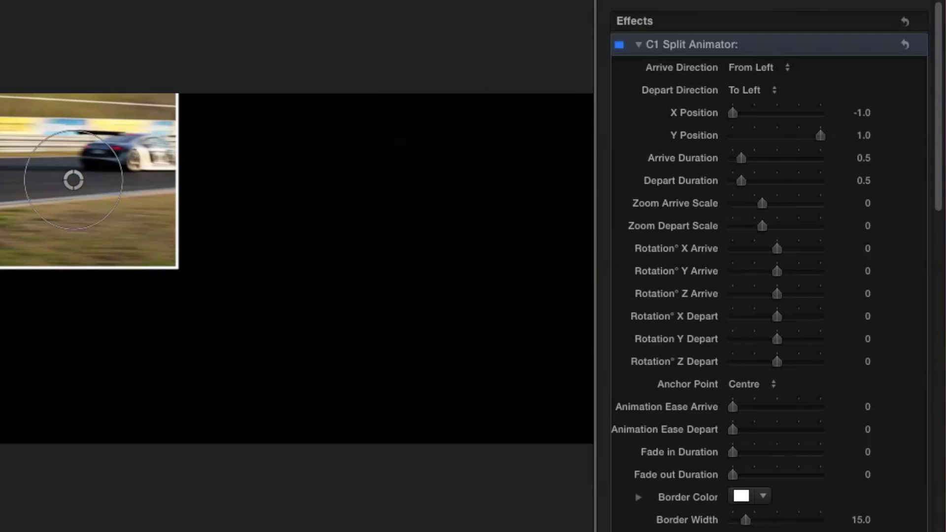
# Set Arrive Direction to No Position Animation and preview trial Zoom Arrive Scale values.
pyautogui.click(760, 71)
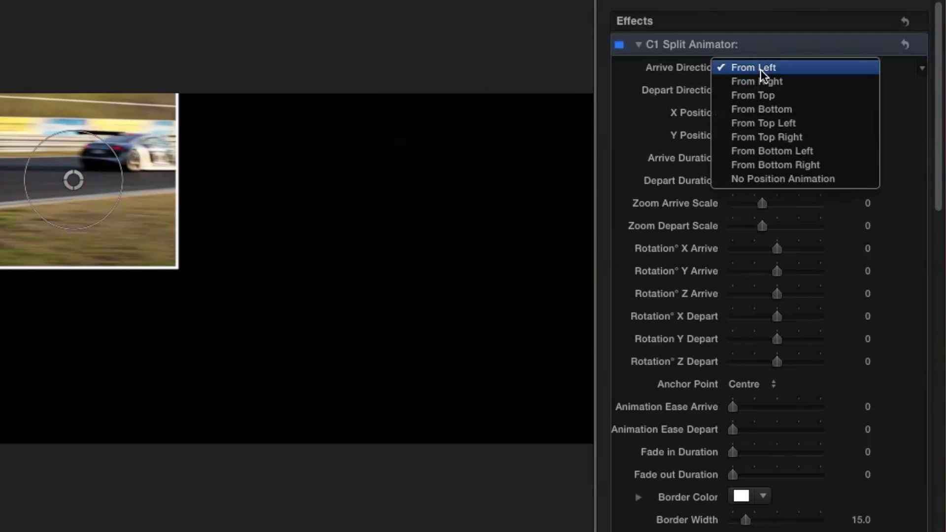
pyautogui.click(764, 181)
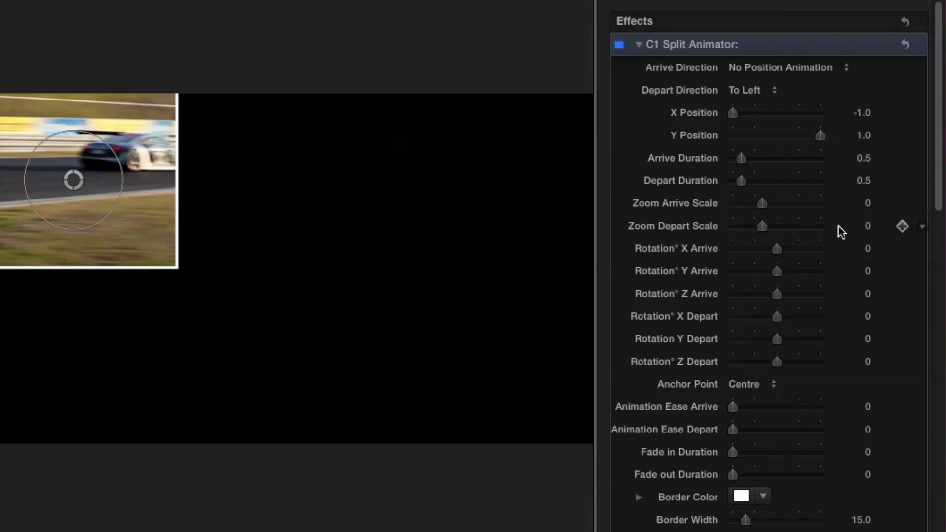
pyautogui.moveTo(767, 227); pyautogui.dragTo(696, 226)
pyautogui.press('super+z')
pyautogui.moveTo(762, 203); pyautogui.dragTo(610, 198)
pyautogui.press('space')
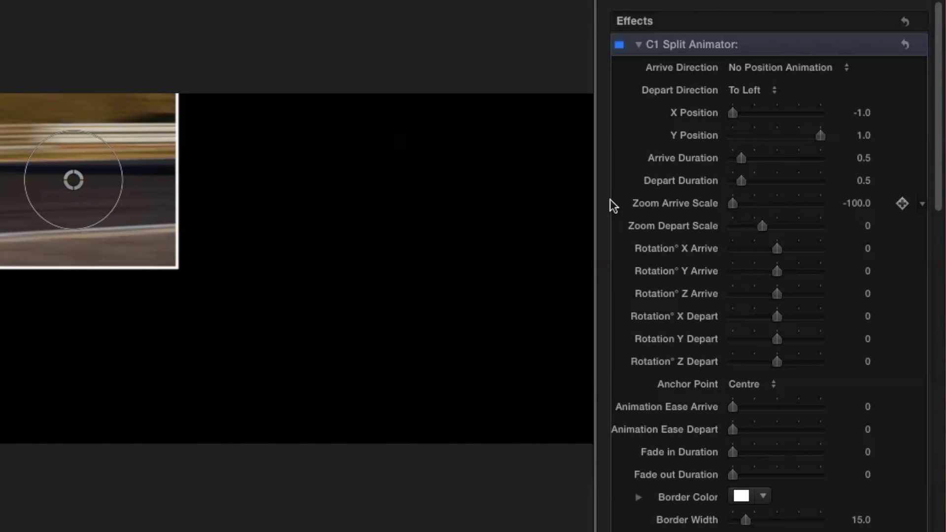
# Set Zoom Arrive Scale to 120.
pyautogui.click(857, 203)
pyautogui.moveTo(732, 200); pyautogui.dragTo(768, 205)
pyautogui.write('120')
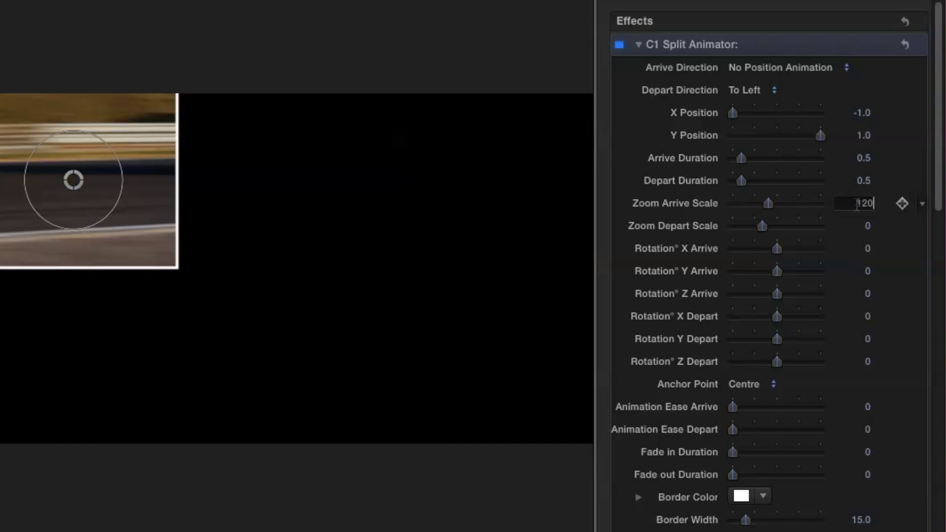
pyautogui.press('Return')
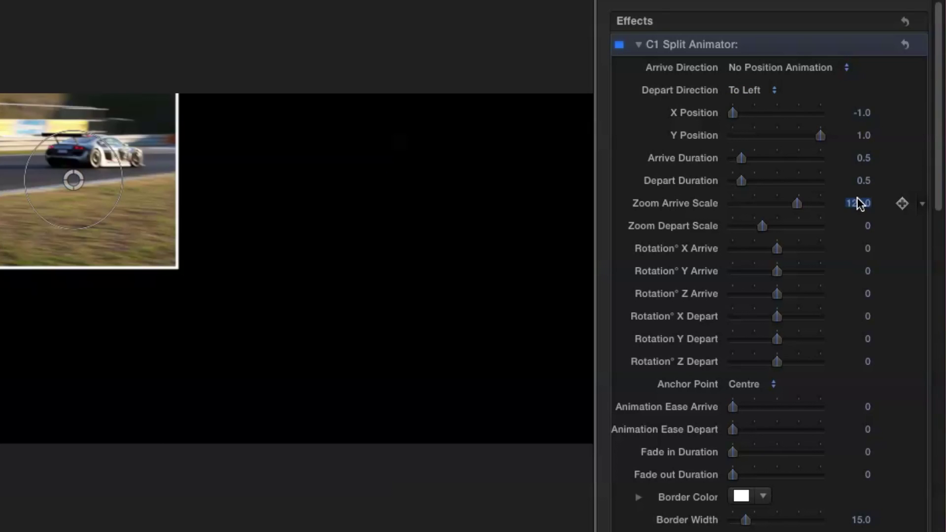
# Clear Zoom Arrive Scale back to 0 and set Rotation° Y Arrive to 90.
pyautogui.press('BackSpace')
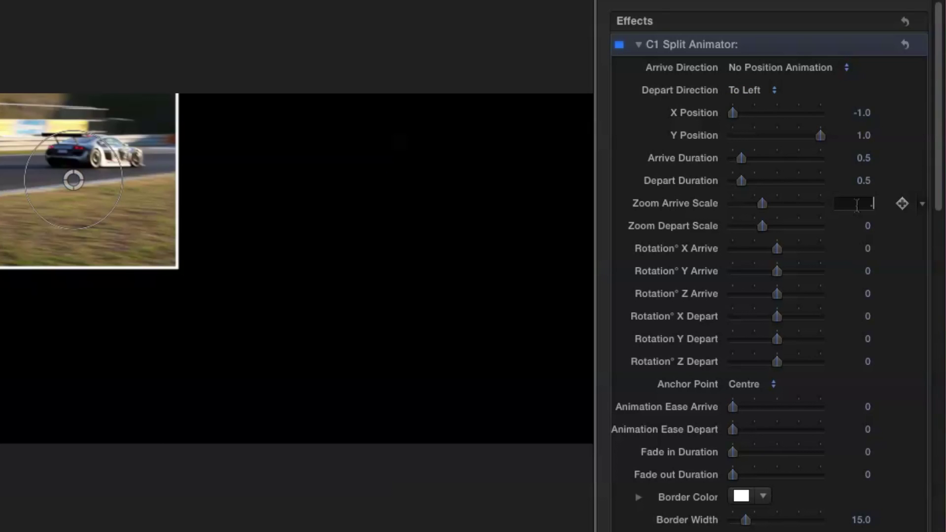
pyautogui.click(868, 272)
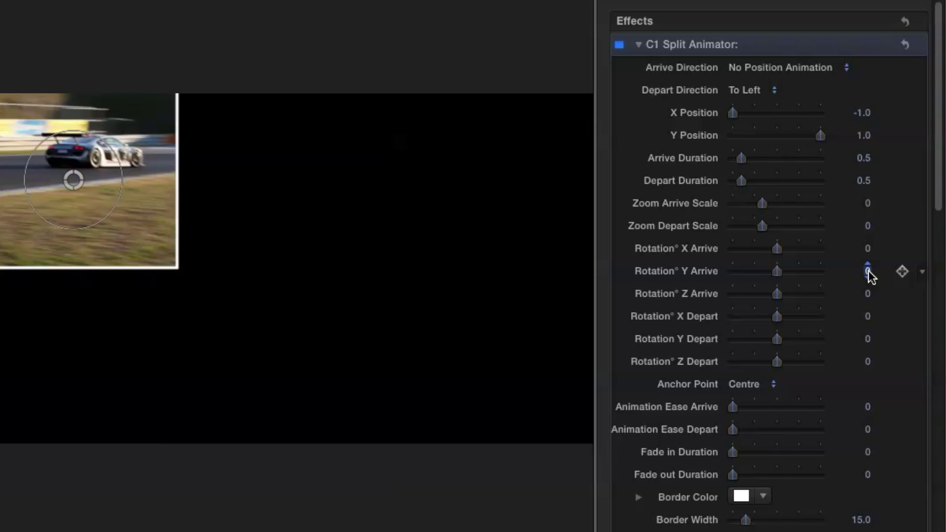
pyautogui.write('90')
pyautogui.press('Return')
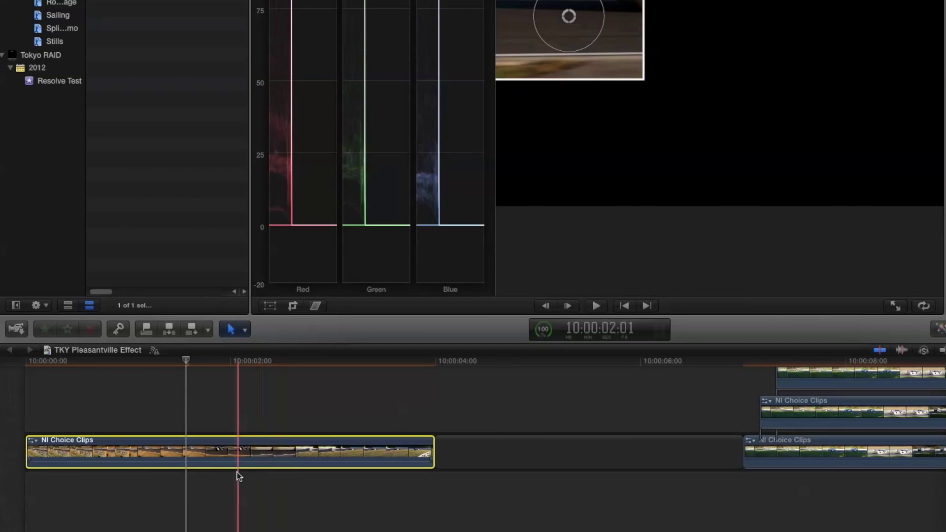
# Duplicate the clip onto the lane above, centre one copy at X Position 0 and move another to the right panel.
pyautogui.moveTo(241, 451); pyautogui.dragTo(249, 394)
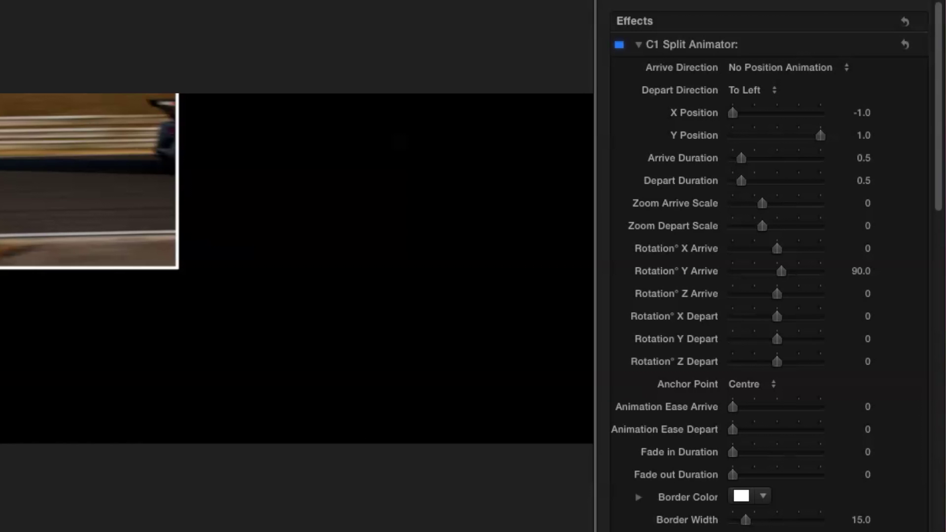
pyautogui.moveTo(864, 113); pyautogui.dragTo(866, 114)
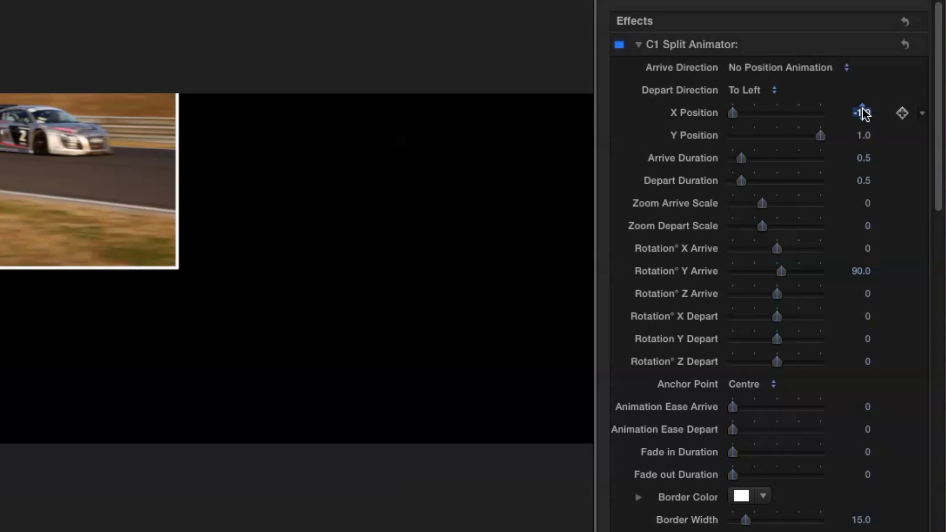
pyautogui.write('0')
pyautogui.press('Return')
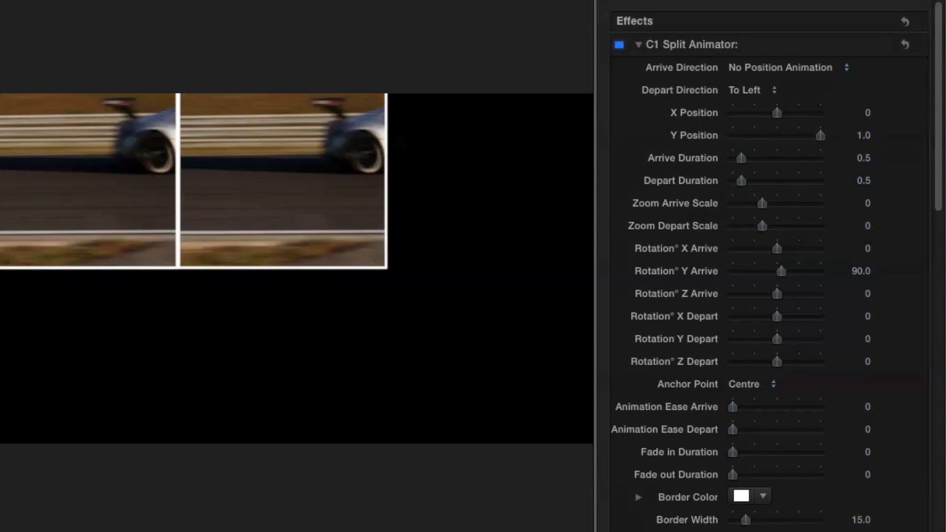
pyautogui.moveTo(777, 113); pyautogui.dragTo(931, 120)
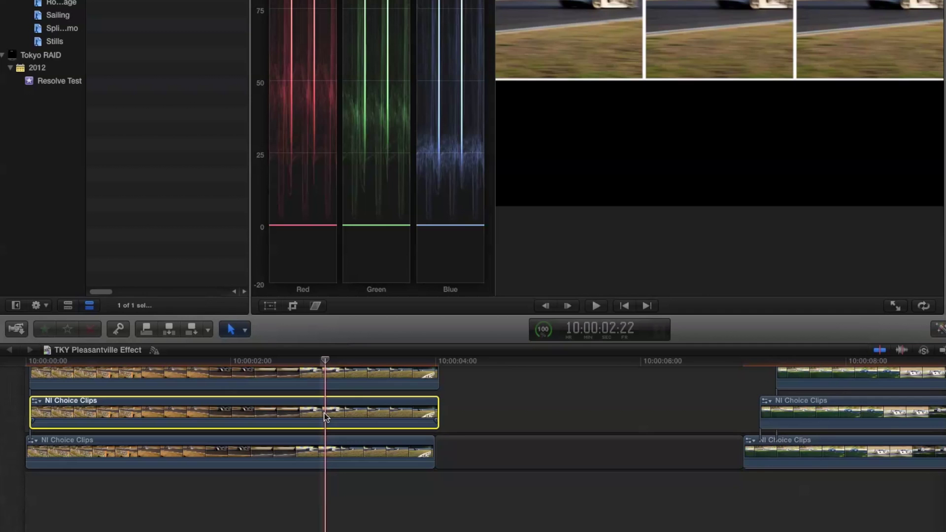
# Offset the middle clip by +4 frames and the top clip by +8 frames.
pyautogui.write('+4')
pyautogui.press('Return')
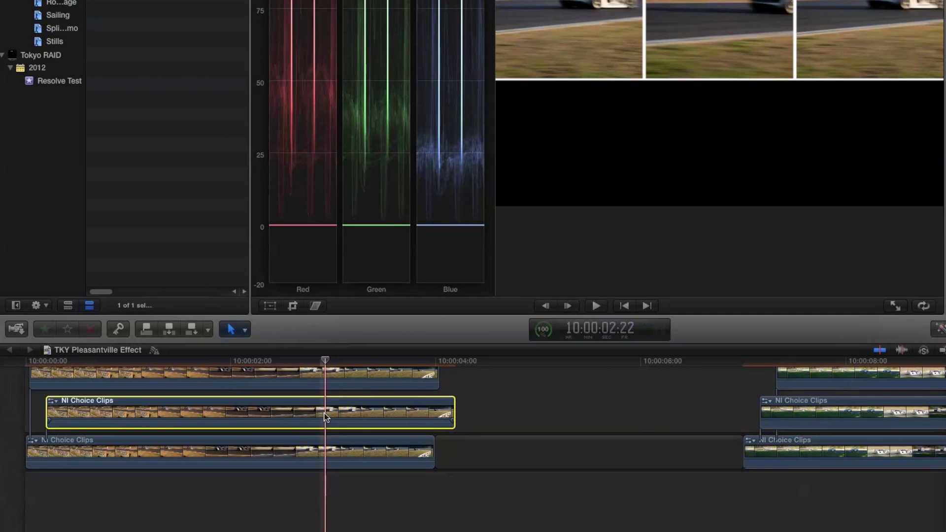
pyautogui.click(319, 371)
pyautogui.write('+8')
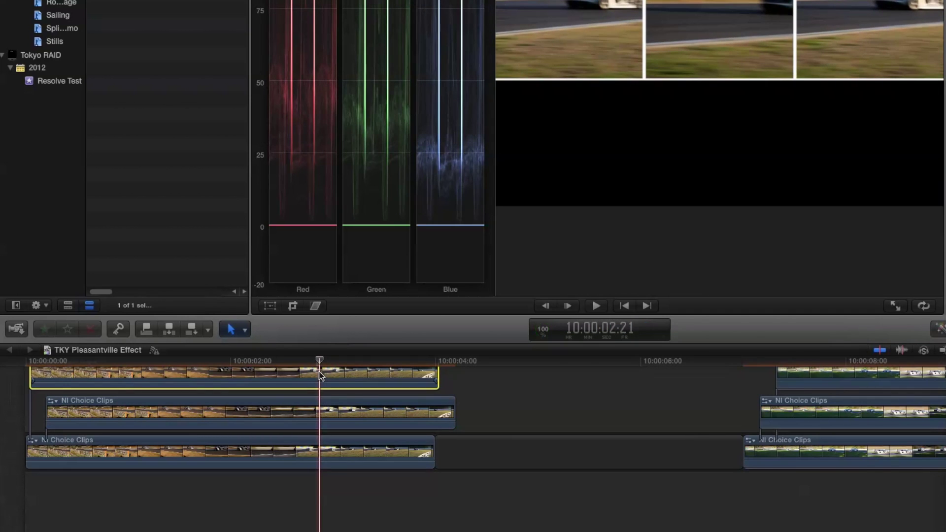
pyautogui.press('Return')
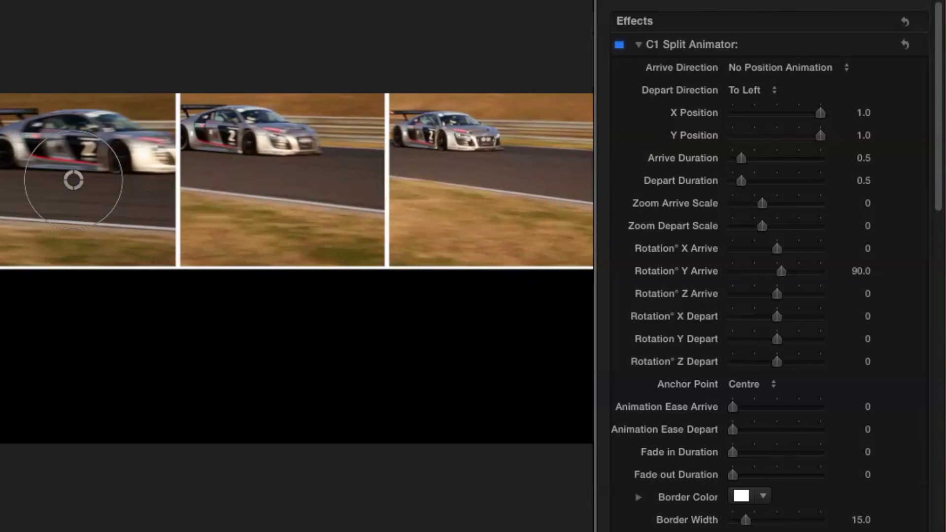
# Anchor the left panel at Left Edge and the right panel at Right Edge.
pyautogui.click(747, 384)
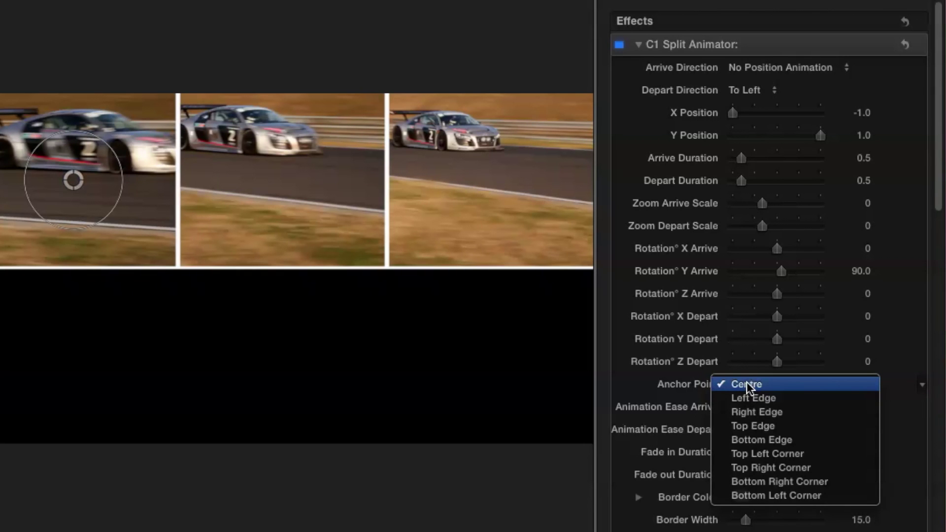
pyautogui.click(749, 397)
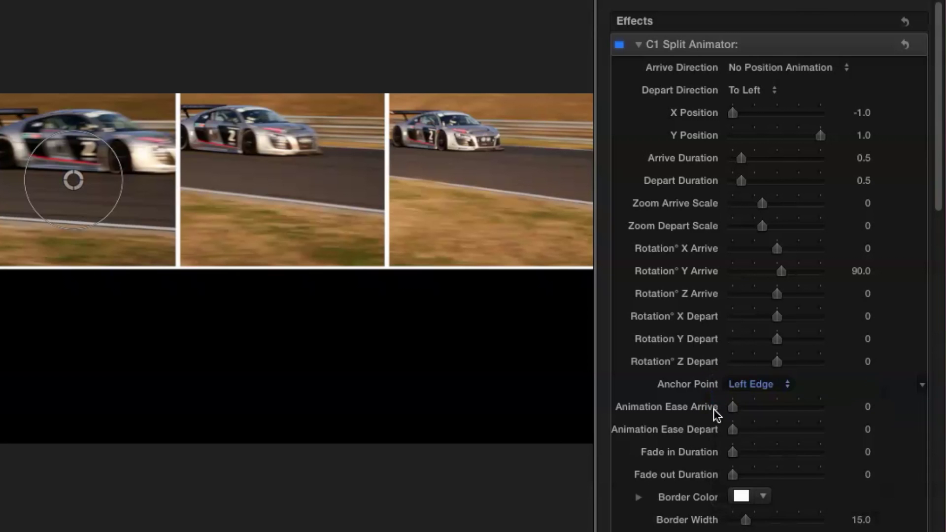
pyautogui.click(754, 385)
pyautogui.click(758, 411)
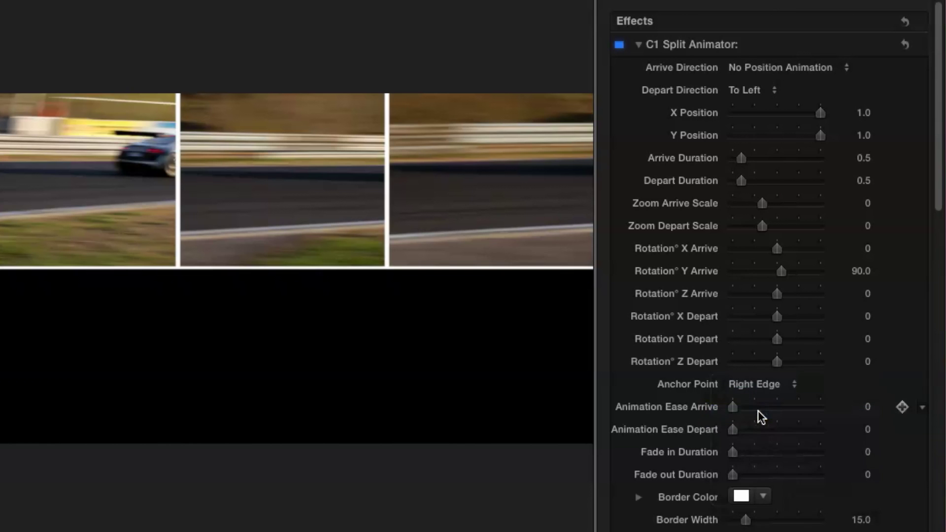
# Set the right panel's Rotation° Y Arrive to -90, then select two of the stacked clips.
pyautogui.click(863, 271)
pyautogui.write('-90')
pyautogui.press('Return')
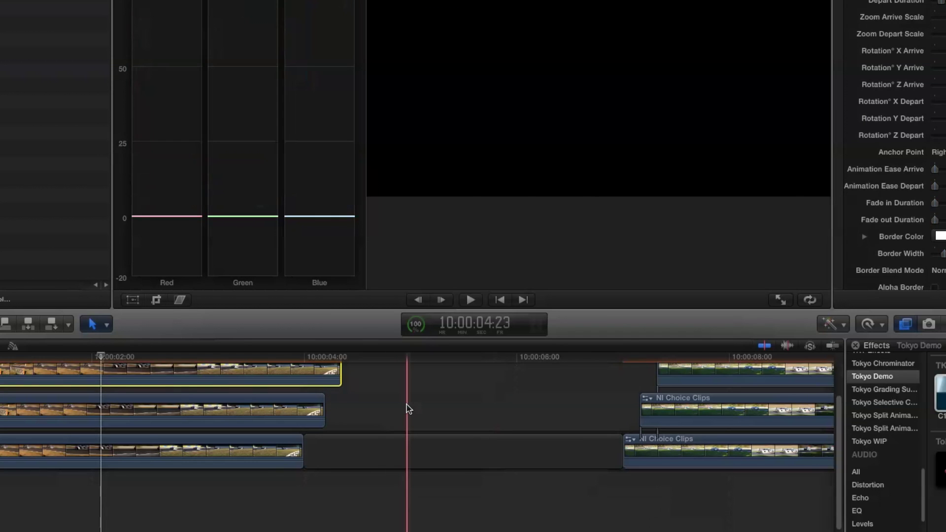
pyautogui.moveTo(407, 404); pyautogui.dragTo(236, 378)
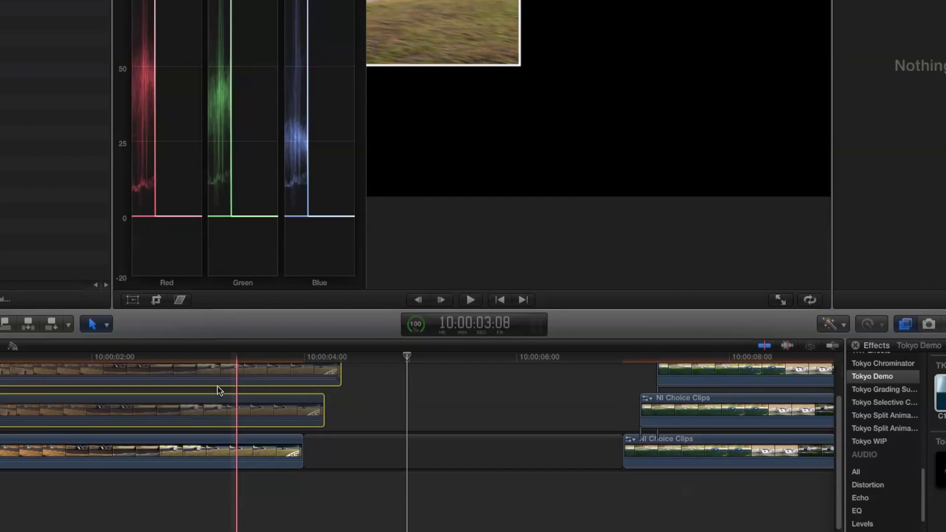
# Set Rotation° Z Arrive to 90 and change the Anchor Point to Top Left Corner.
pyautogui.click(864, 272)
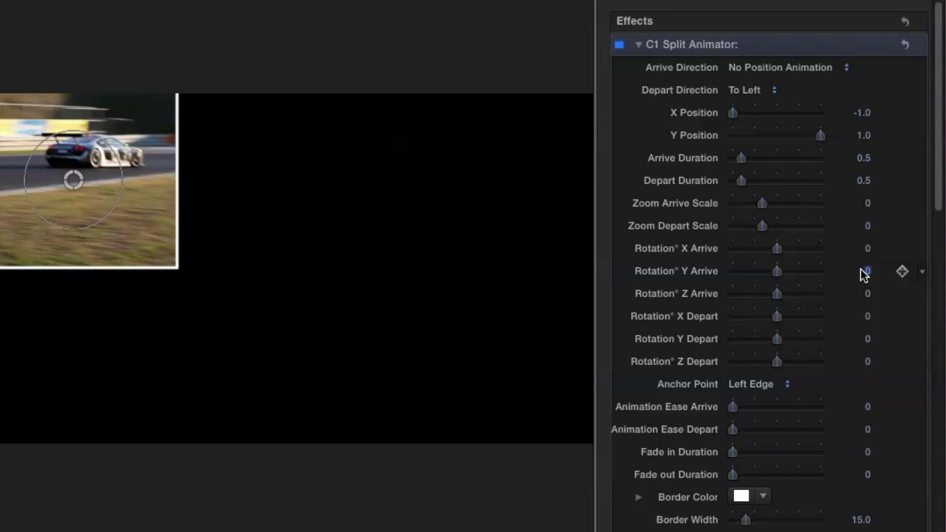
pyautogui.click(866, 294)
pyautogui.write('9')
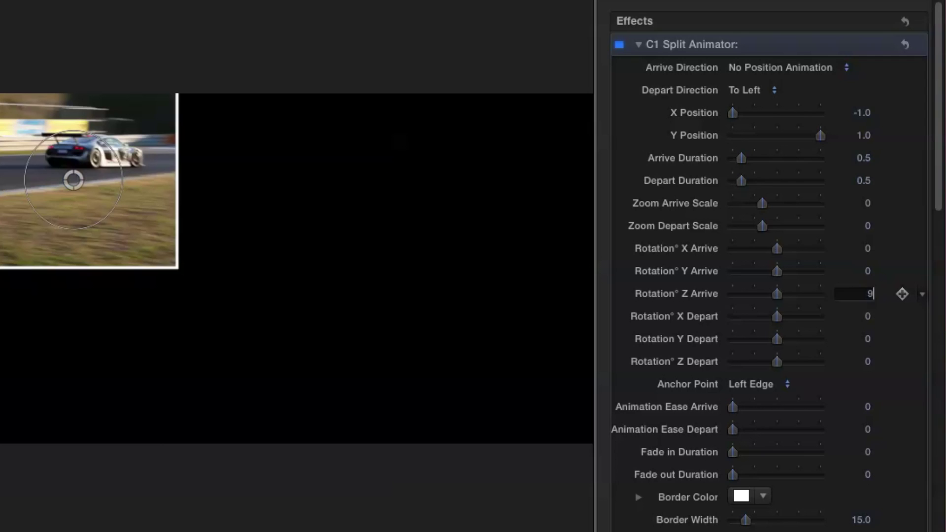
pyautogui.write('0')
pyautogui.press('Return')
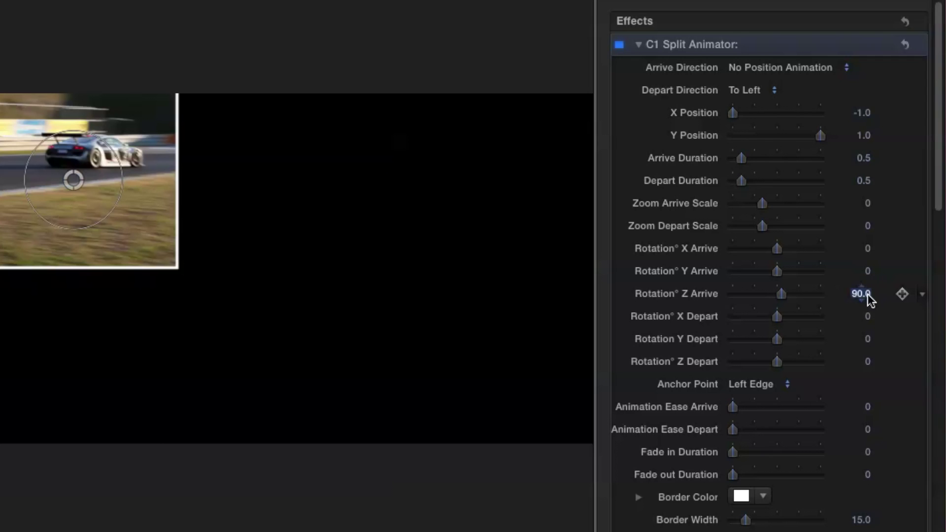
pyautogui.click(750, 384)
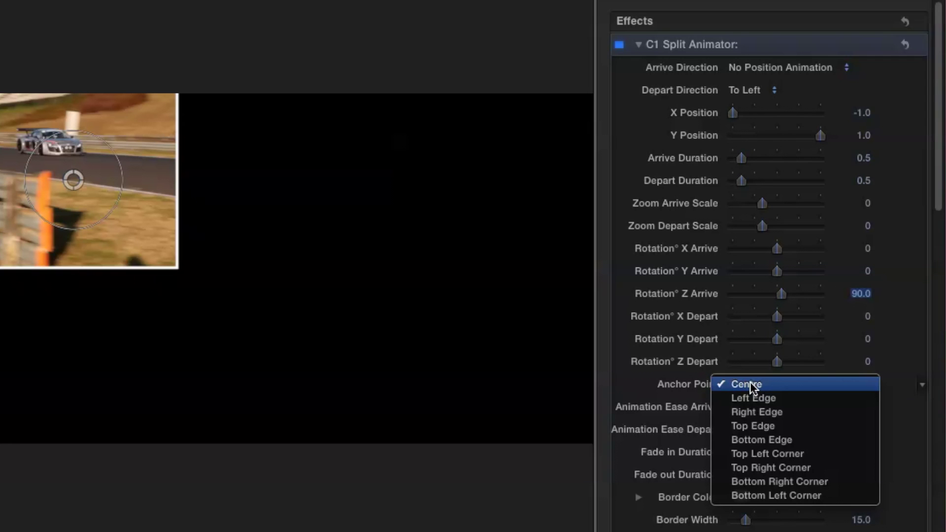
pyautogui.click(766, 451)
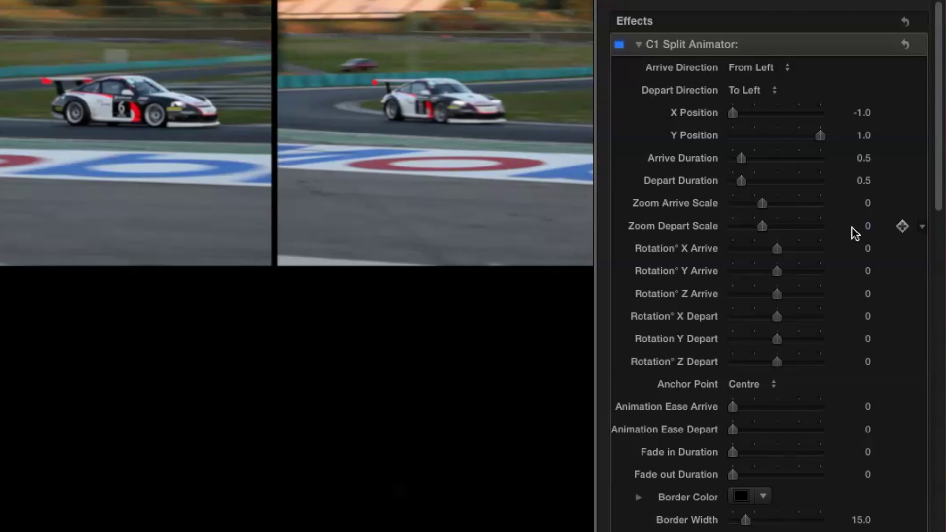
# Set Rotation° X Arrive to 180 after briefly trying 80.
pyautogui.click(869, 249)
pyautogui.write('80')
pyautogui.press('Return')
pyautogui.write('180')
pyautogui.press('Return')
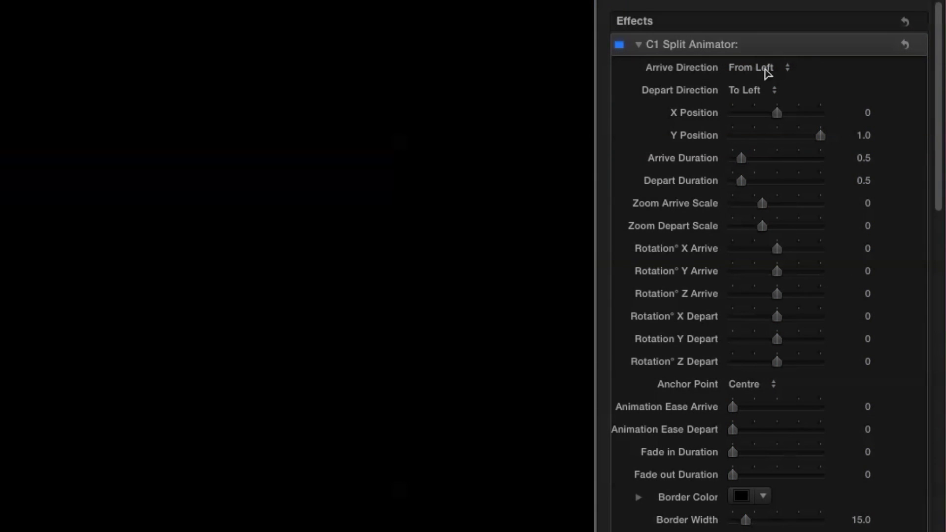
# Make the clip arrive From Bottom with Rotation° Y Arrive 180 and preview it.
pyautogui.click(752, 69)
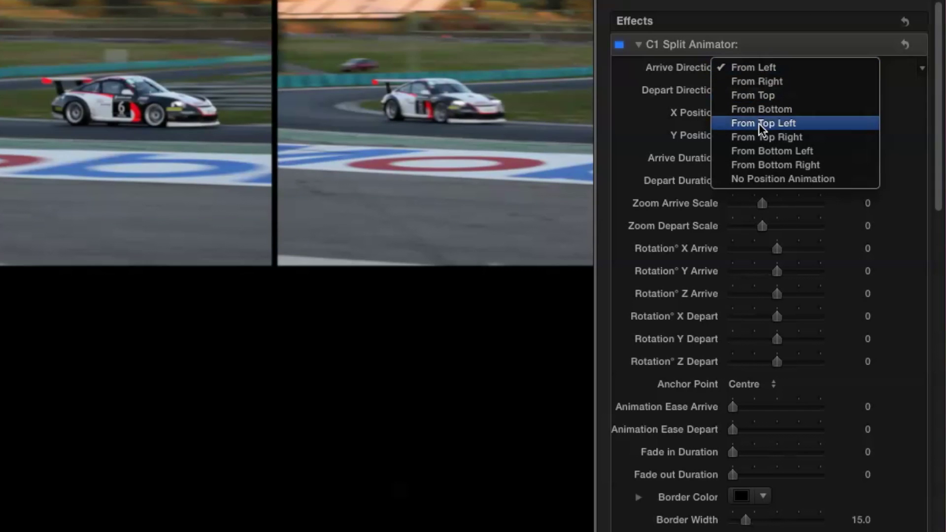
pyautogui.click(764, 110)
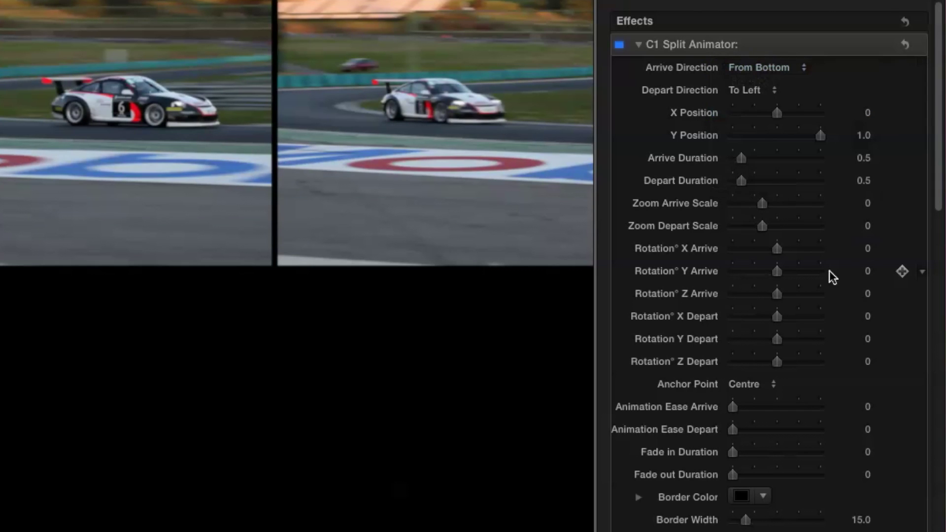
pyautogui.click(869, 271)
pyautogui.write('180')
pyautogui.press('Return')
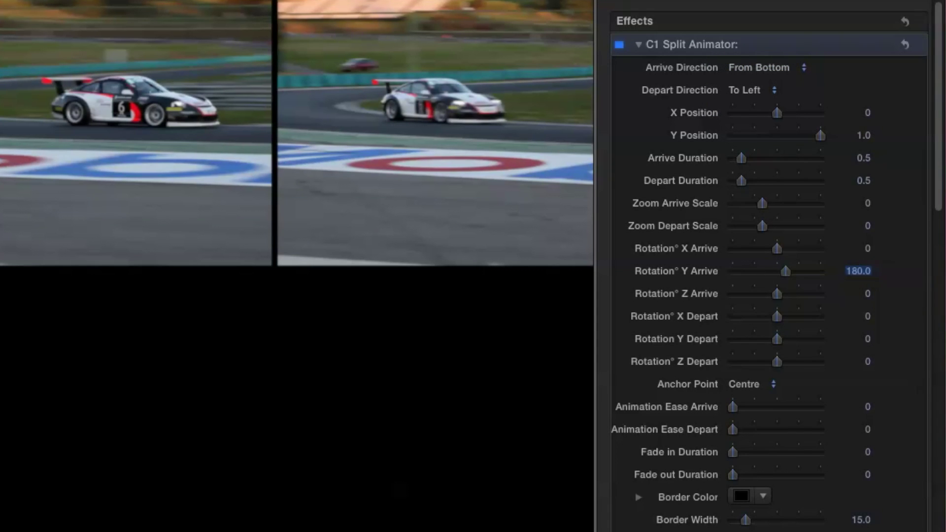
pyautogui.press('space')
# Switch to No Position Animation, drag Zoom Arrive Scale to -100, and set Rotation° Z Arrive to 360.
pyautogui.click(756, 69)
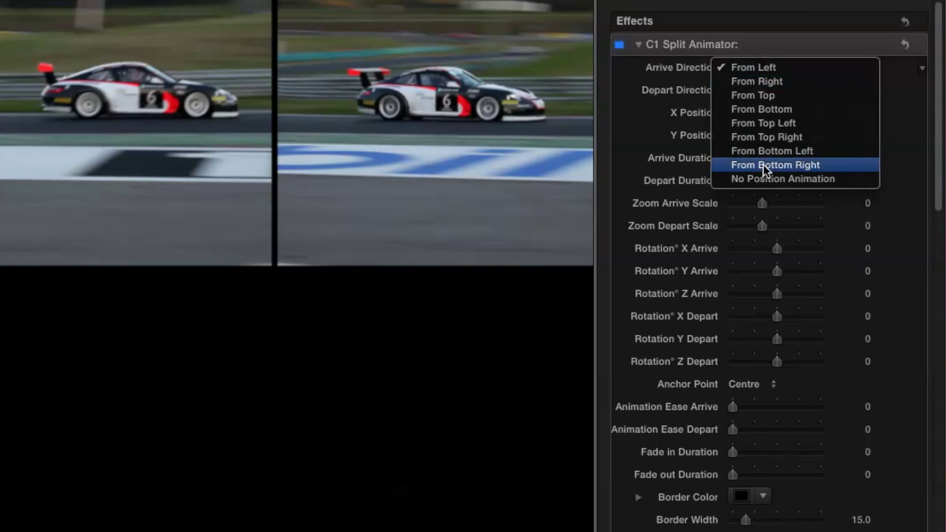
pyautogui.click(770, 179)
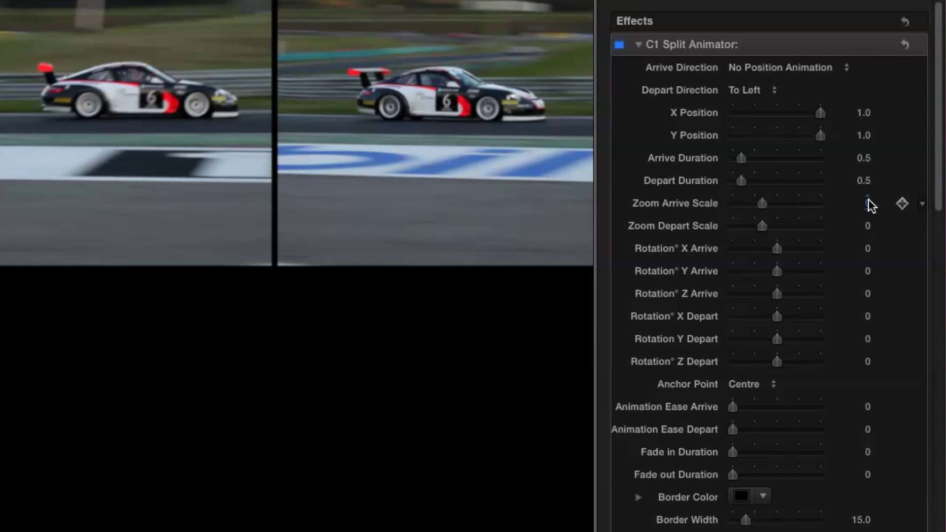
pyautogui.moveTo(868, 203); pyautogui.dragTo(662, 200)
pyautogui.click(868, 295)
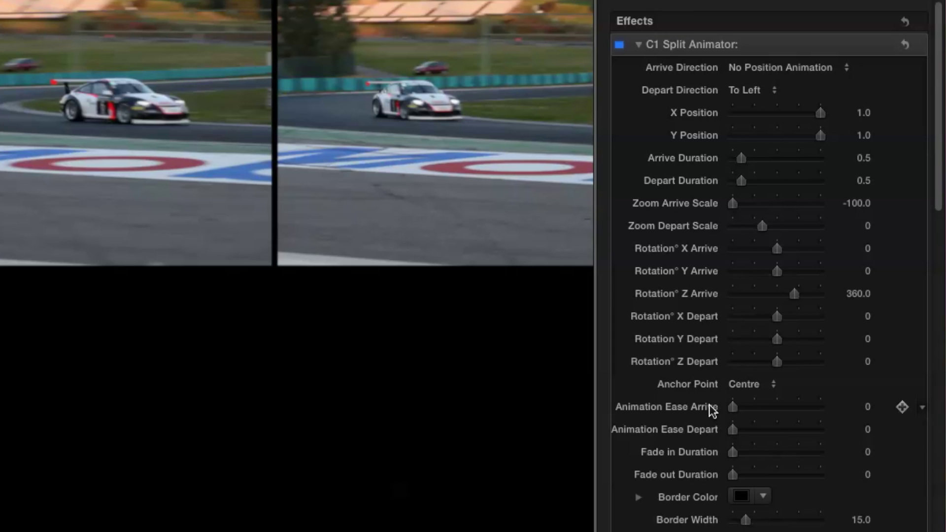
# Raise Animation Ease Arrive to 100, keep Border Blend Mode Normal, add about 140 border feather, set Mask Feather -23.
pyautogui.moveTo(735, 413); pyautogui.dragTo(725, 432)
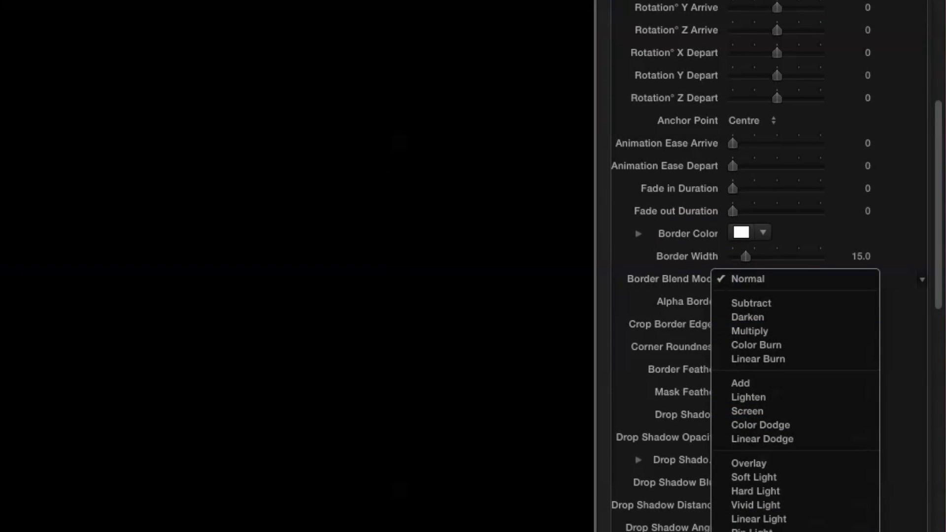
pyautogui.click(789, 277)
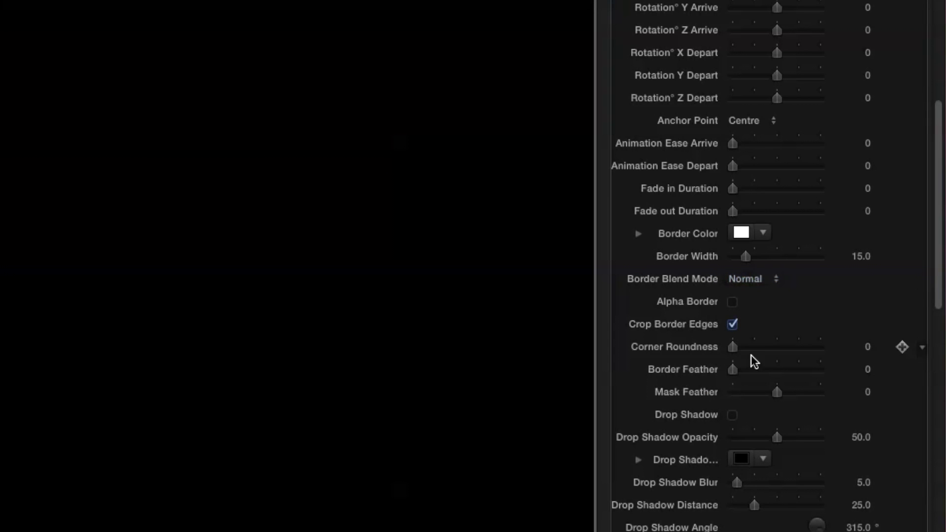
pyautogui.moveTo(733, 371)
pyautogui.mouseDown()
pyautogui.moveTo(779, 372)
pyautogui.moveTo(733, 372)
pyautogui.mouseUp()
pyautogui.moveTo(804, 394); pyautogui.dragTo(771, 397)
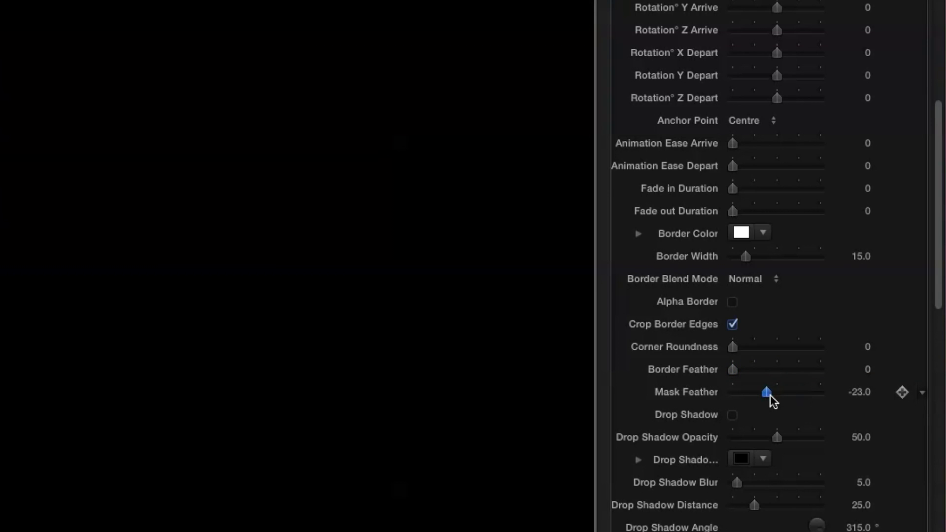
pyautogui.click(861, 393)
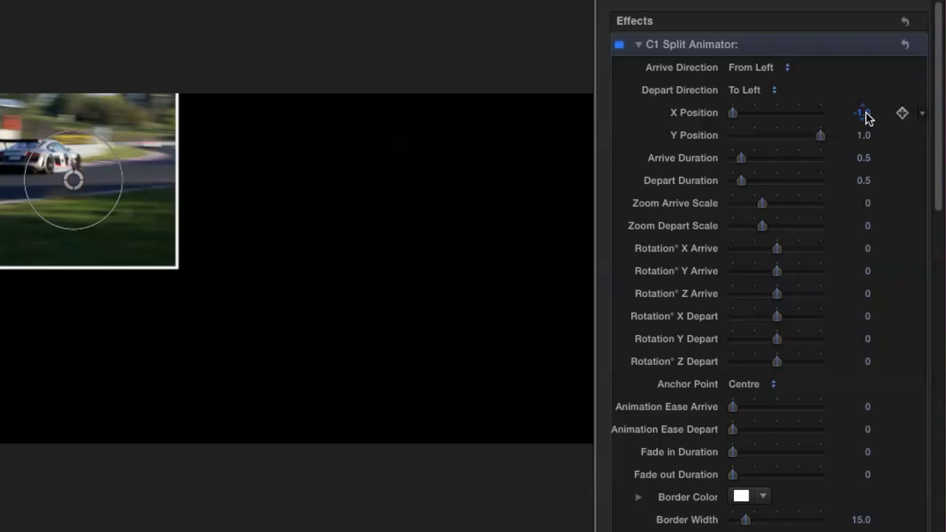
# Centre the clip by setting X Position and Y Position to 0.
pyautogui.click(865, 114)
pyautogui.write('0')
pyautogui.press('Return')
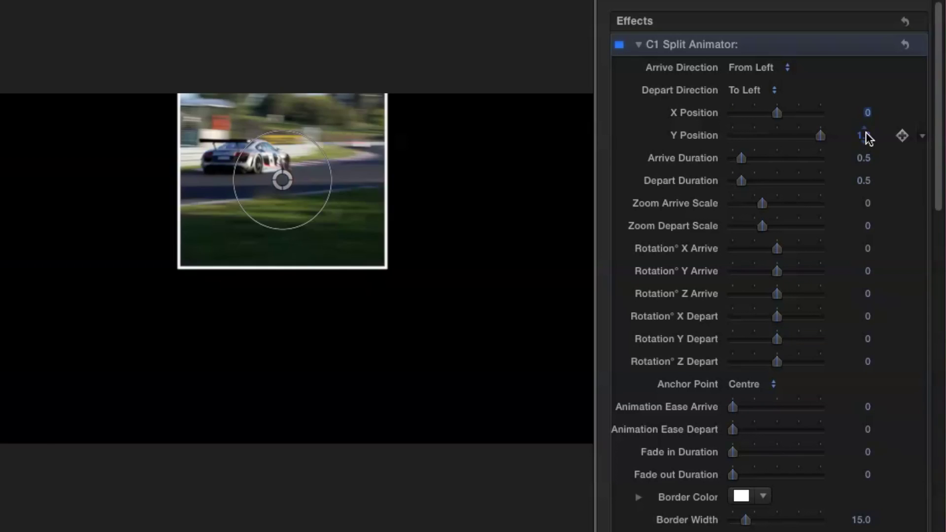
pyautogui.click(866, 136)
pyautogui.write('0')
pyautogui.press('Return')
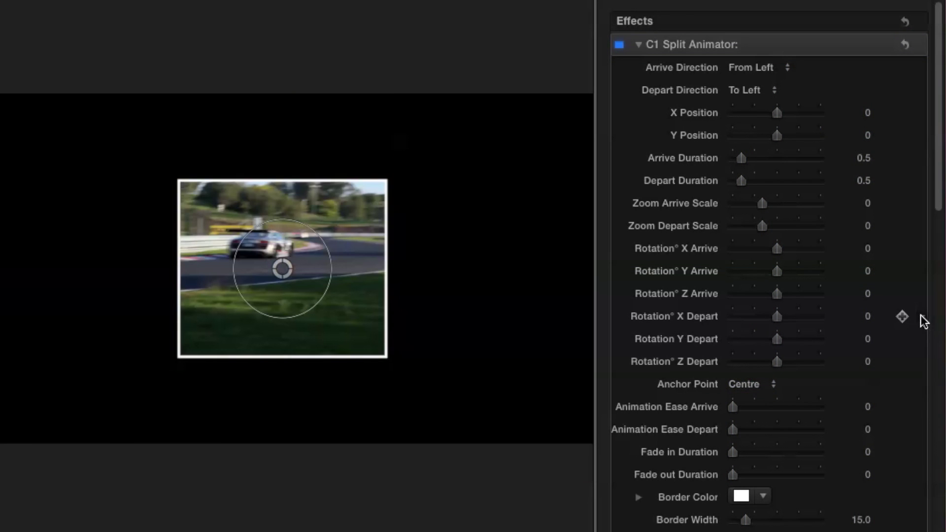
pyautogui.moveTo(939, 194); pyautogui.dragTo(938, 247)
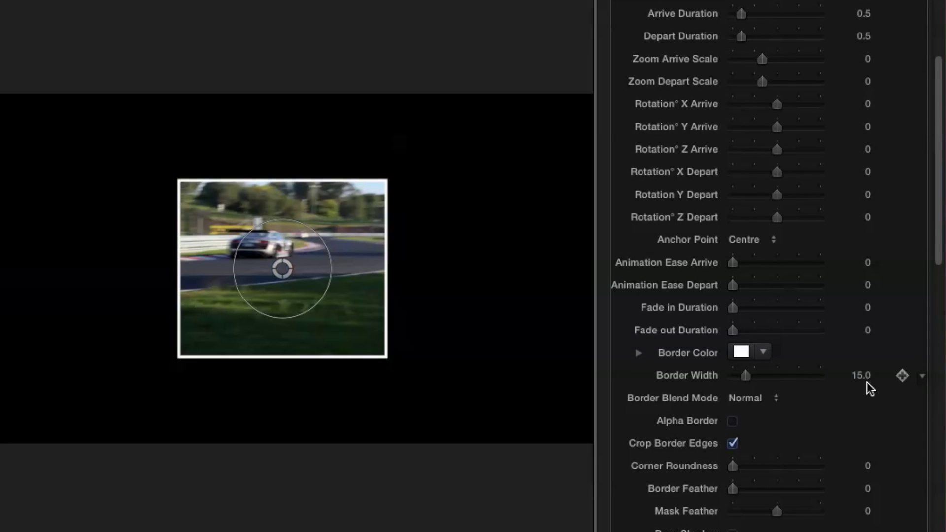
# Set Border Width to 75 and sample the green grass as the border colour.
pyautogui.click(862, 376)
pyautogui.write('75')
pyautogui.press('Return')
pyautogui.click(741, 351)
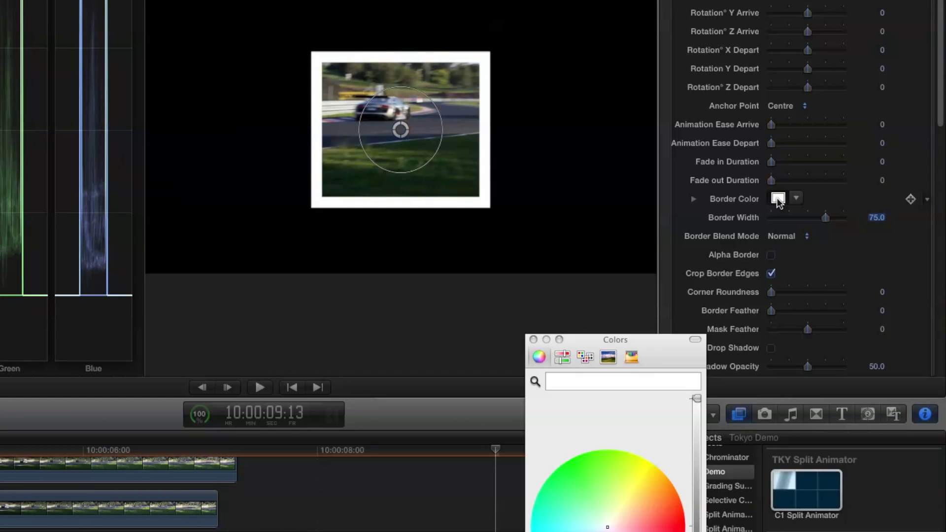
pyautogui.click(535, 382)
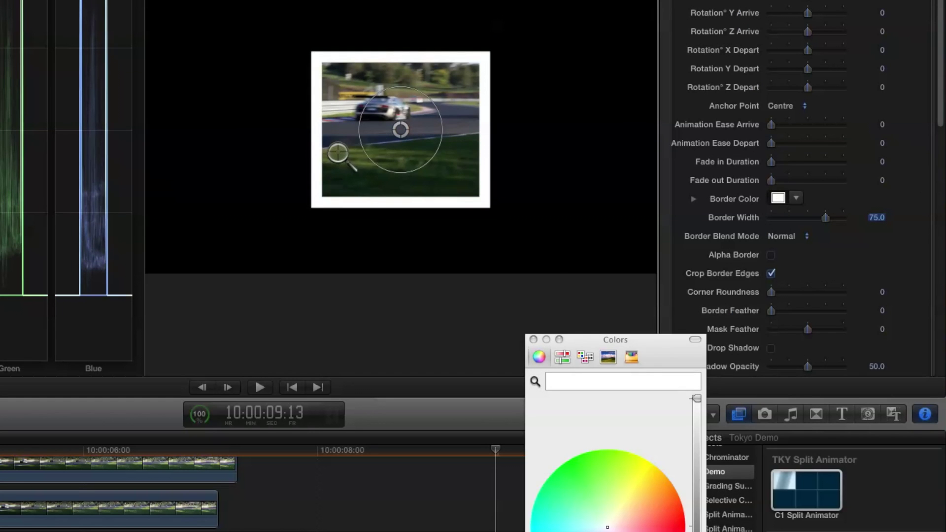
pyautogui.click(355, 156)
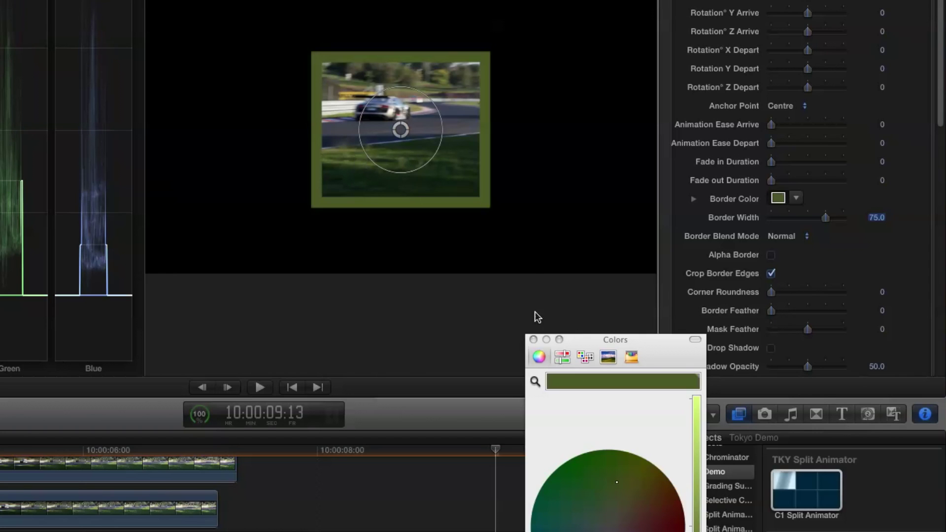
pyautogui.click(533, 339)
# Set Border Blend Mode to Linear Dodge and Mask Feather to -75, then preview playback.
pyautogui.click(778, 239)
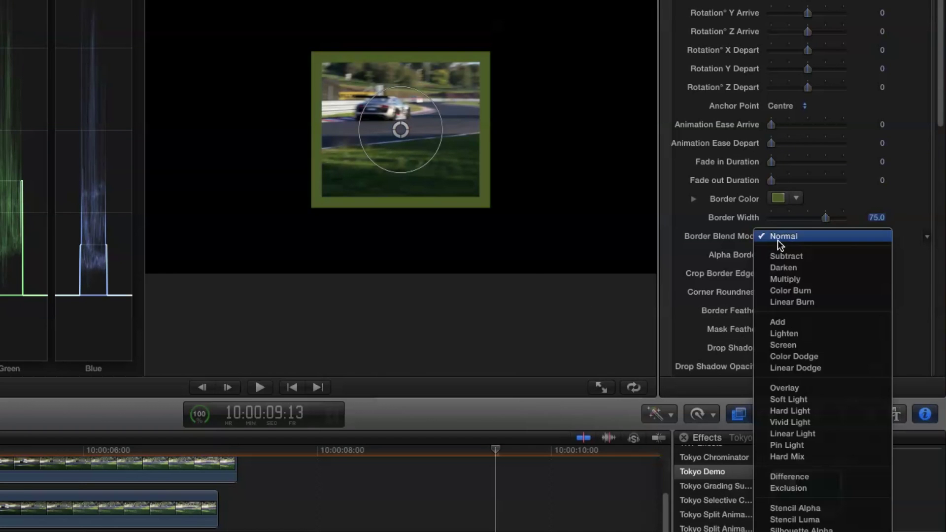
pyautogui.click(788, 366)
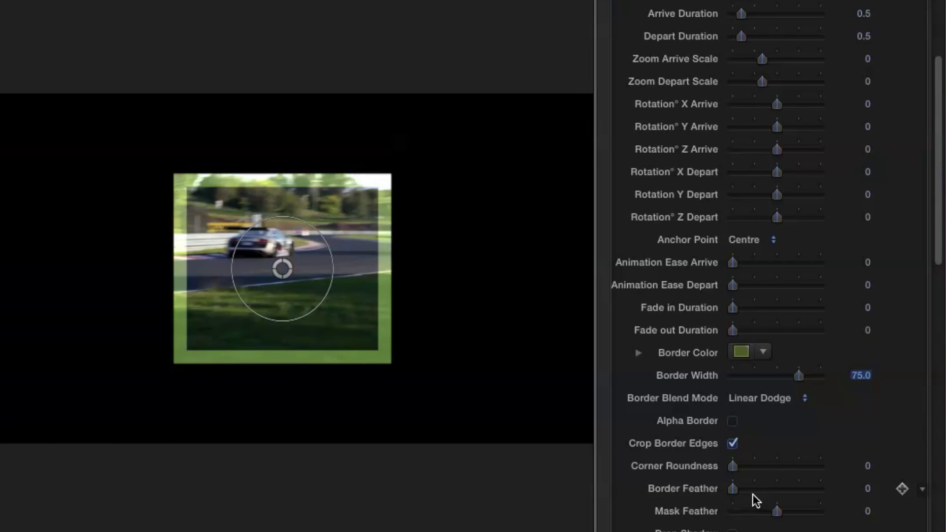
pyautogui.click(868, 511)
pyautogui.write('-75')
pyautogui.press('Return')
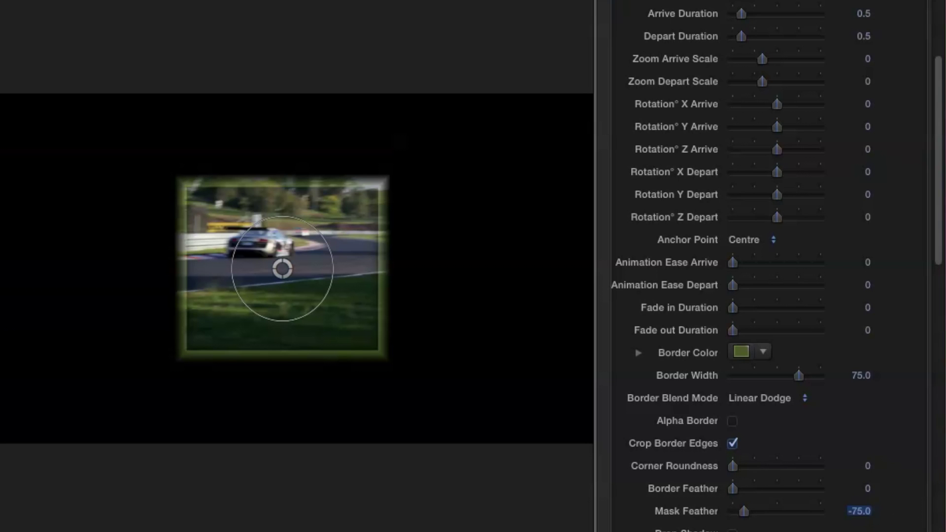
pyautogui.press('space')
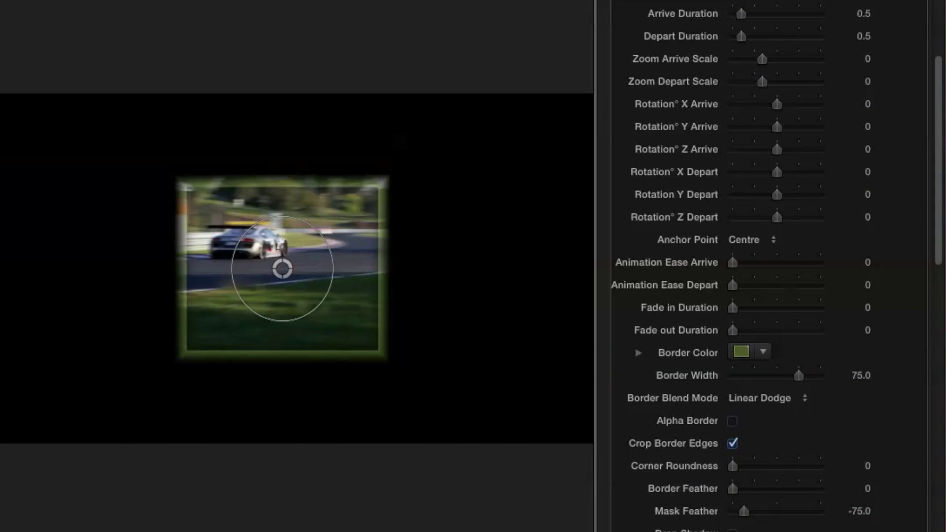